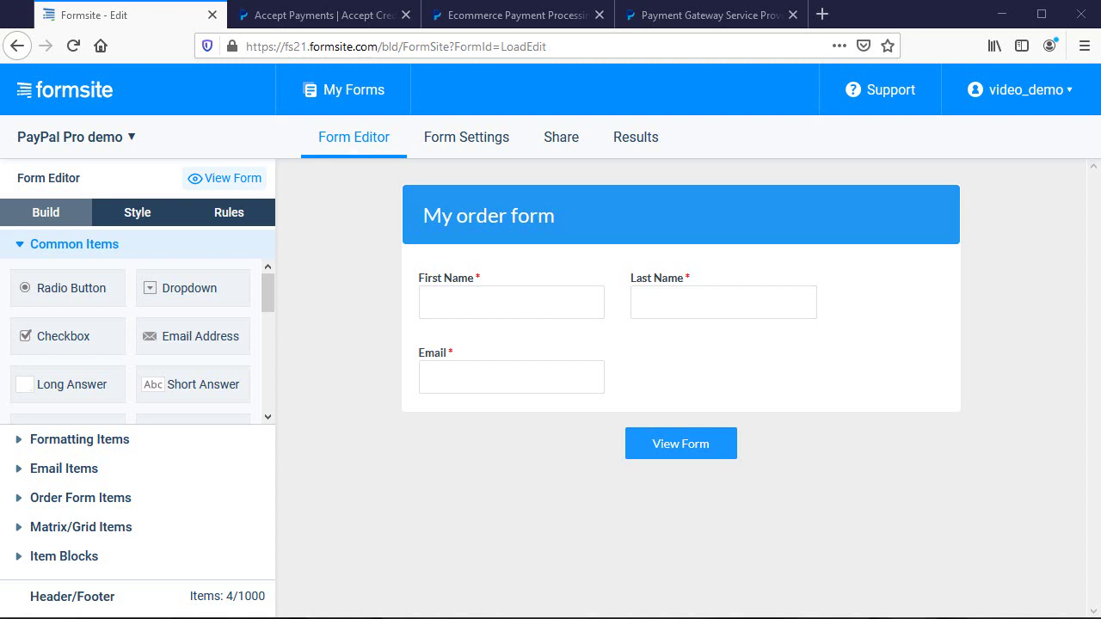
# Browse PayPal's Accept Payments, Payments Pro and Payflow pages, briefly checking the PayPal Manager login
pyautogui.click(353, 14)
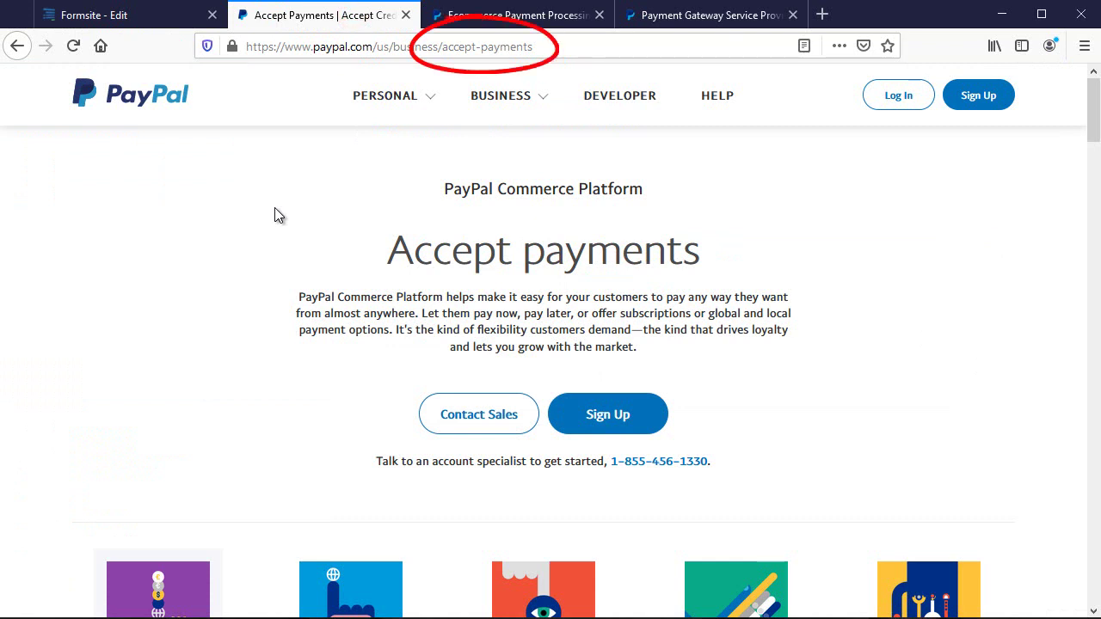
pyautogui.click(481, 15)
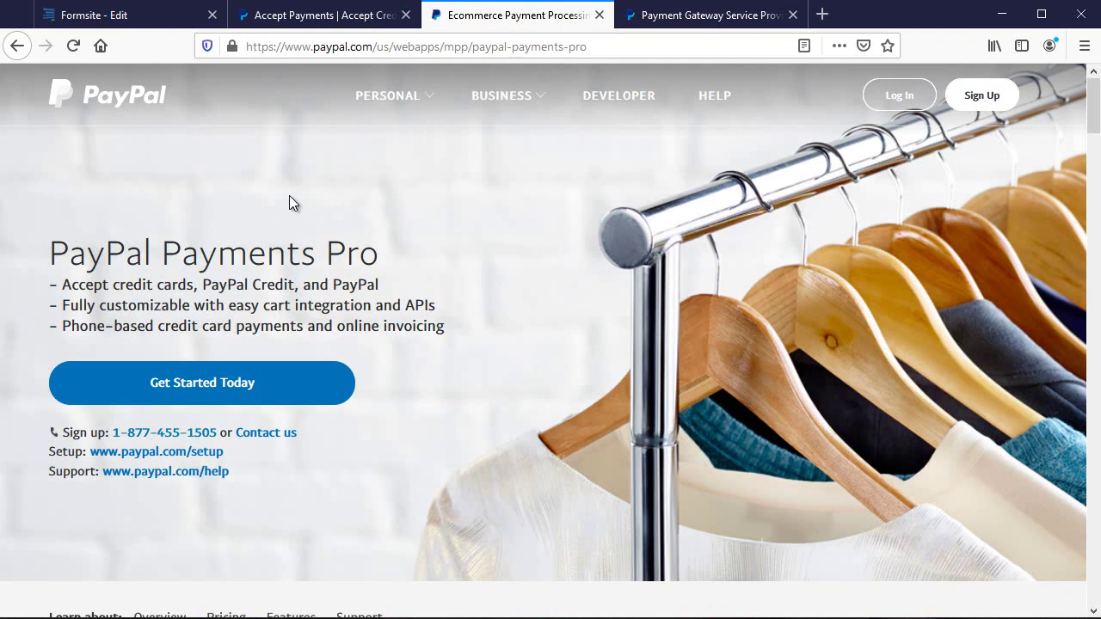
pyautogui.click(658, 18)
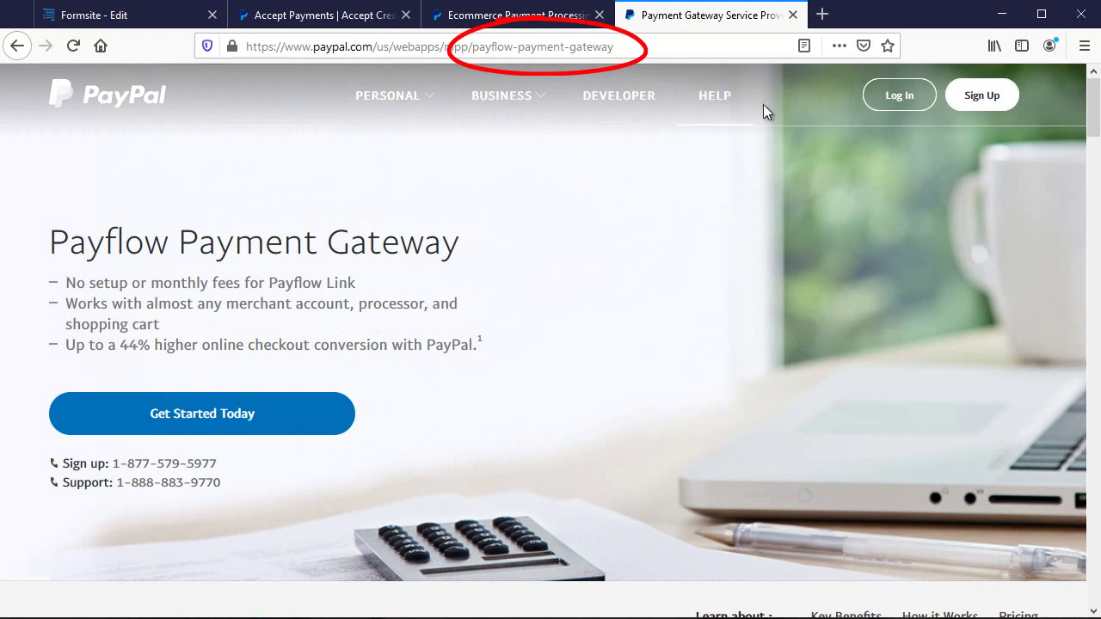
pyautogui.click(822, 15)
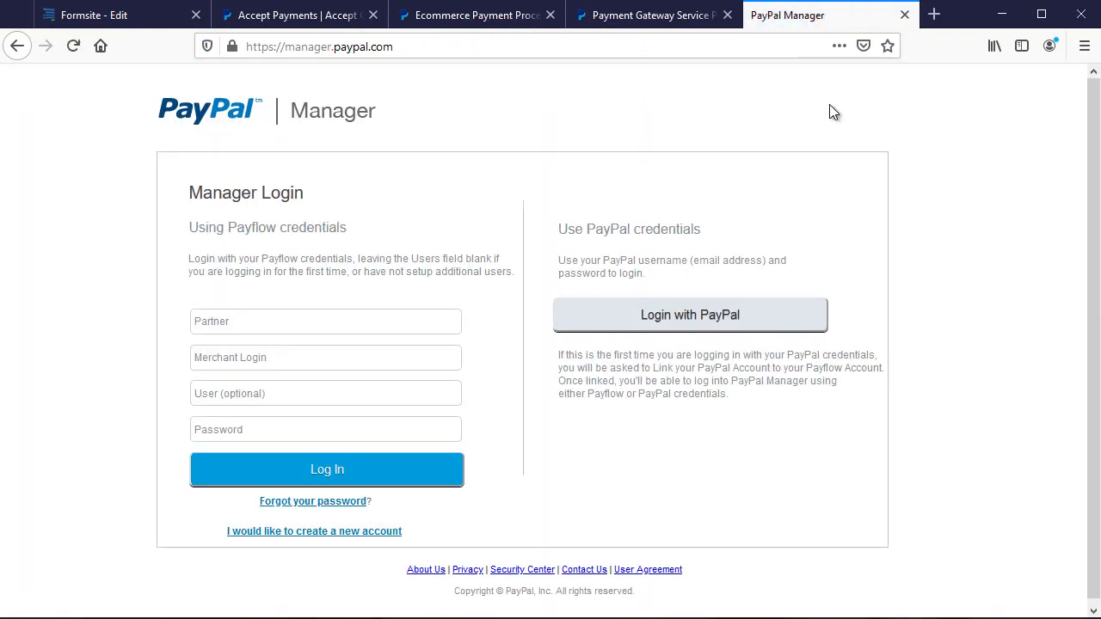
pyautogui.click(905, 15)
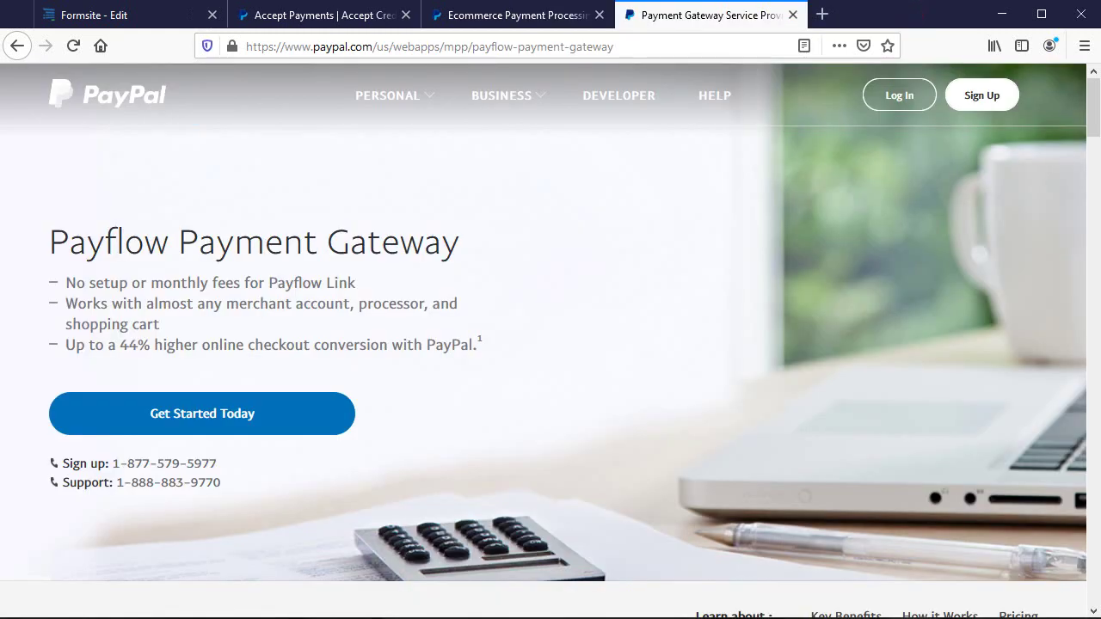
# Add a pricing text field named 'Price' below the Email field and save the form
pyautogui.click(102, 16)
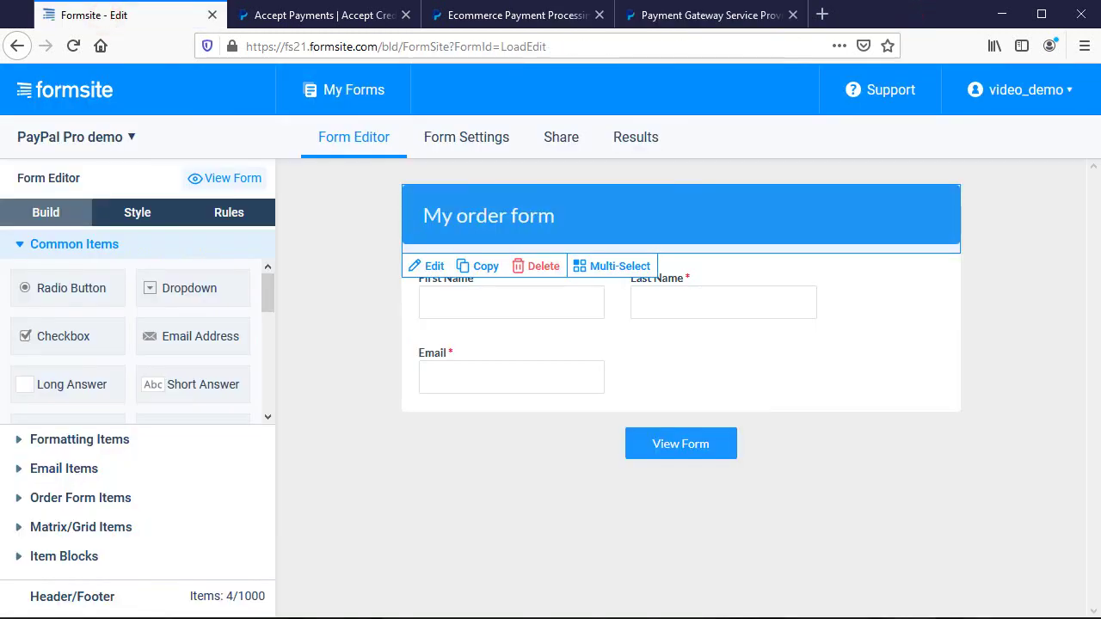
pyautogui.click(121, 496)
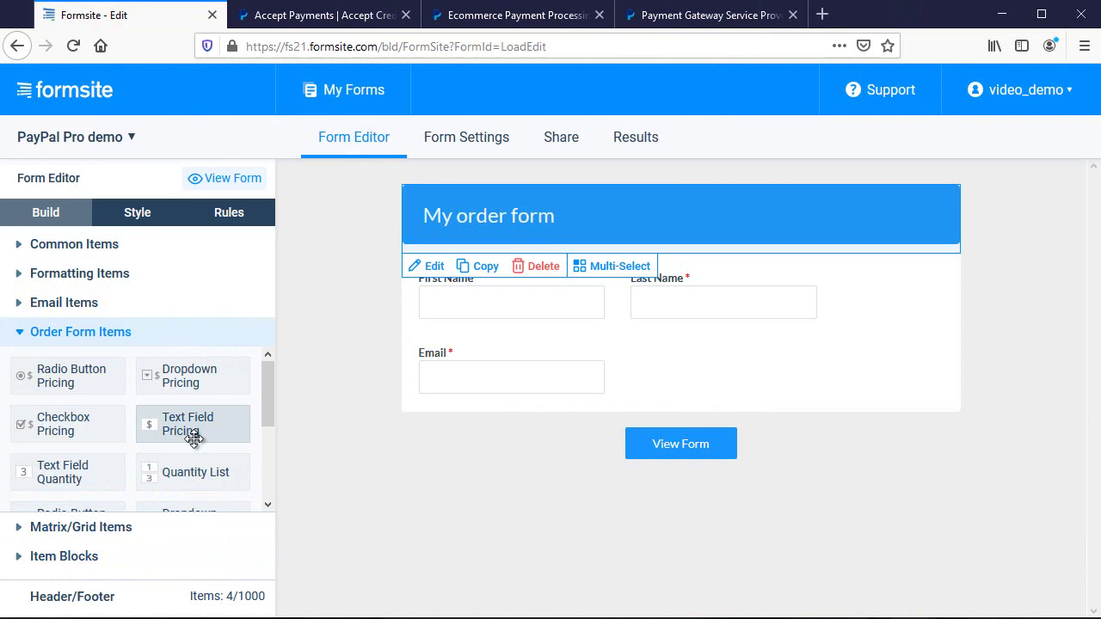
pyautogui.moveTo(192, 431)
pyautogui.mouseDown()
pyautogui.moveTo(499, 406)
pyautogui.moveTo(614, 373)
pyautogui.mouseUp()
pyautogui.write('Price')
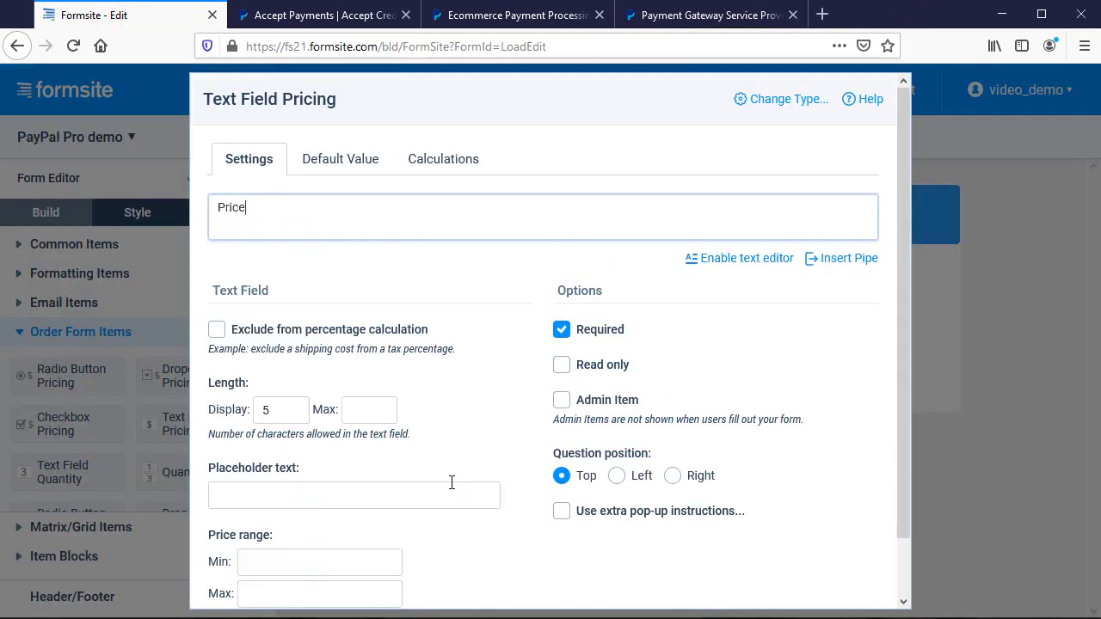
pyautogui.scroll(-2, 456, 481)
pyautogui.click(514, 588)
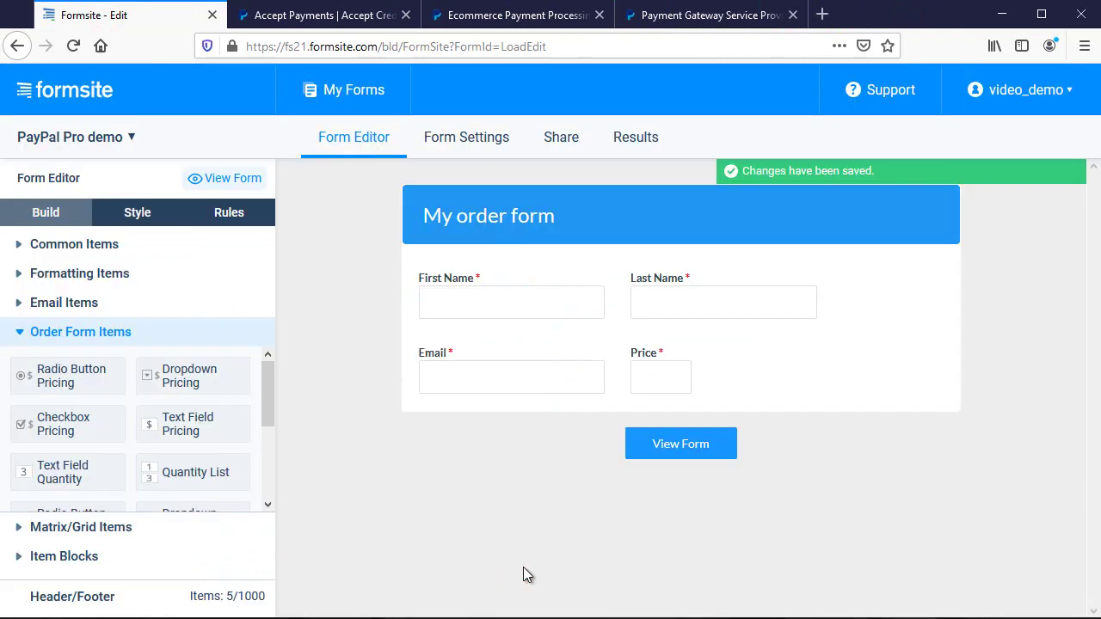
# Enable PayPal Payments Pro with the Payflow API and enter the PayPal Manager account details
pyautogui.click(484, 148)
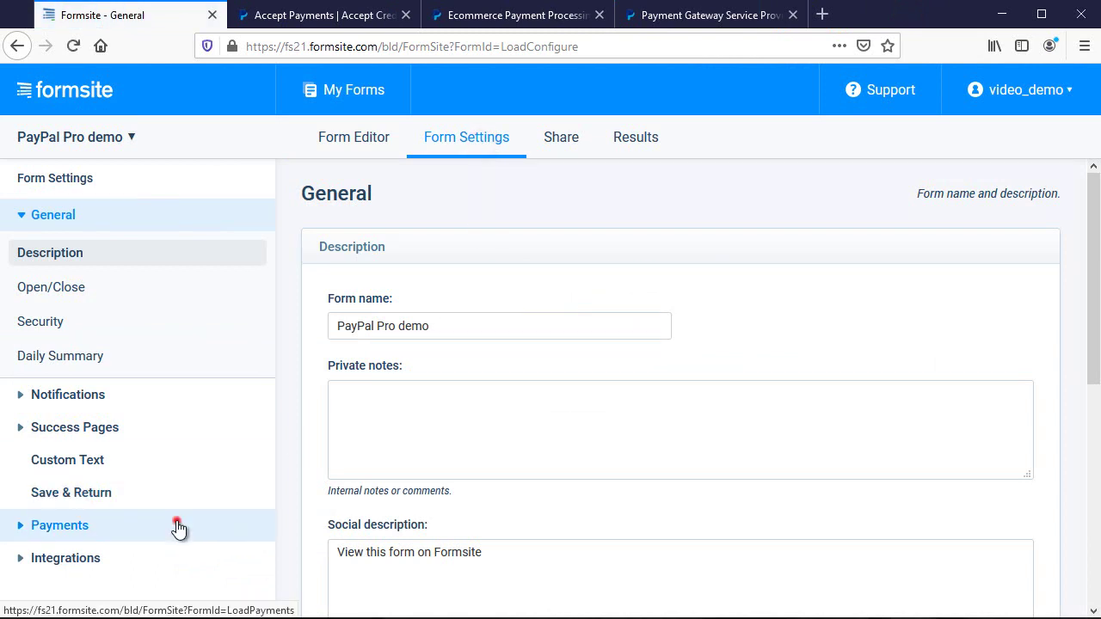
pyautogui.click(178, 527)
pyautogui.click(695, 338)
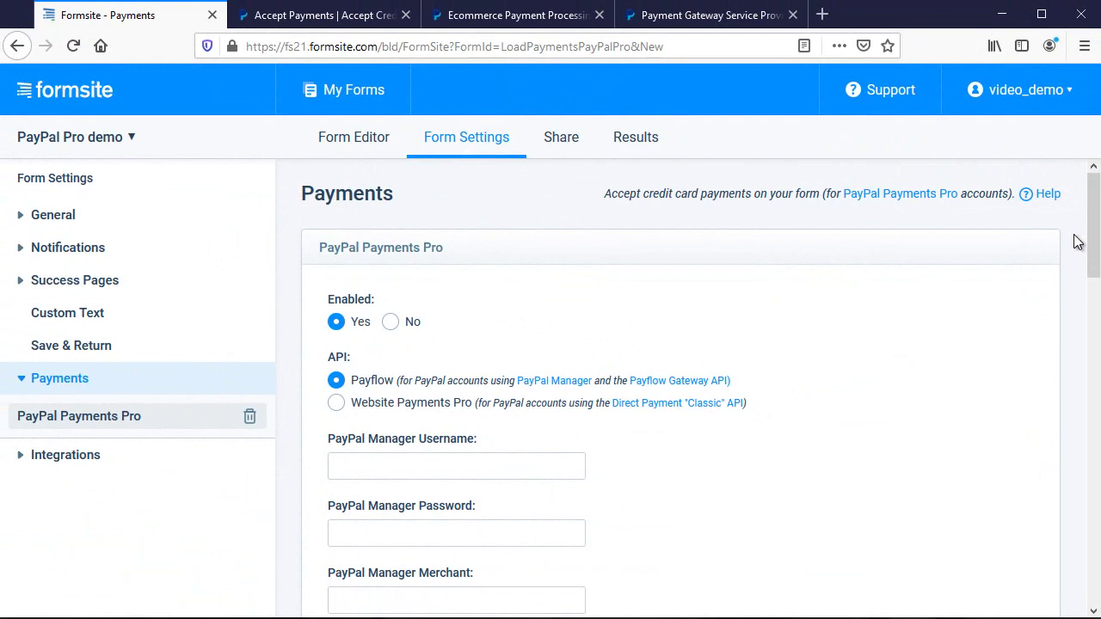
pyautogui.moveTo(1092, 234); pyautogui.dragTo(1095, 303)
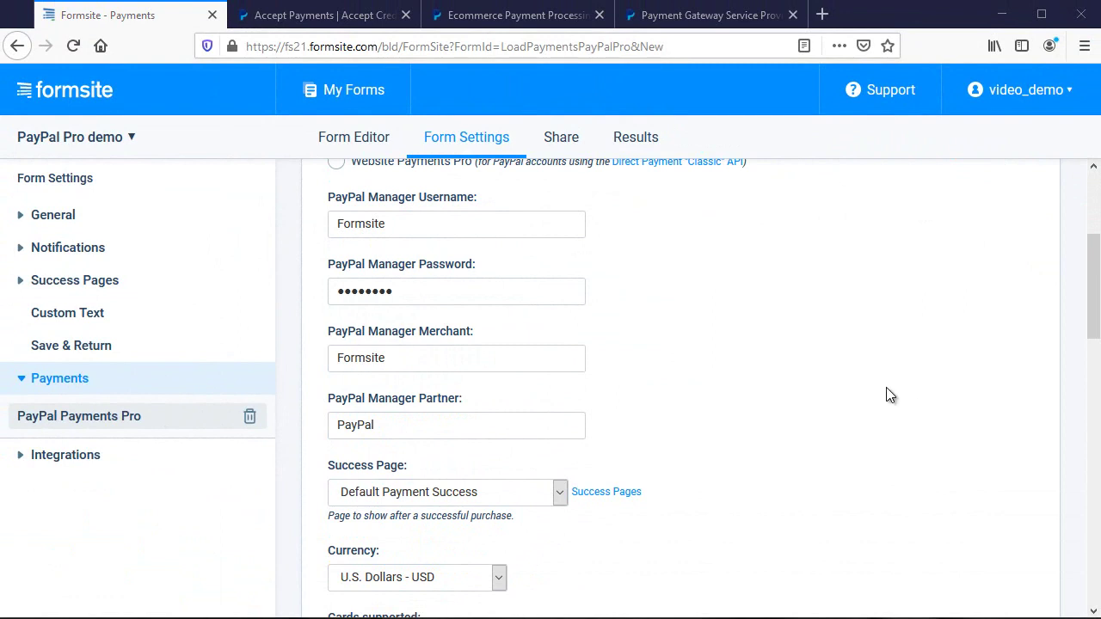
# Keep the default success page and U.S. Dollars, and enable monthly recurring billing until cancelled
pyautogui.scroll(-2, 858, 373)
pyautogui.scroll(-1, 858, 373)
pyautogui.scroll(-1, 838, 301)
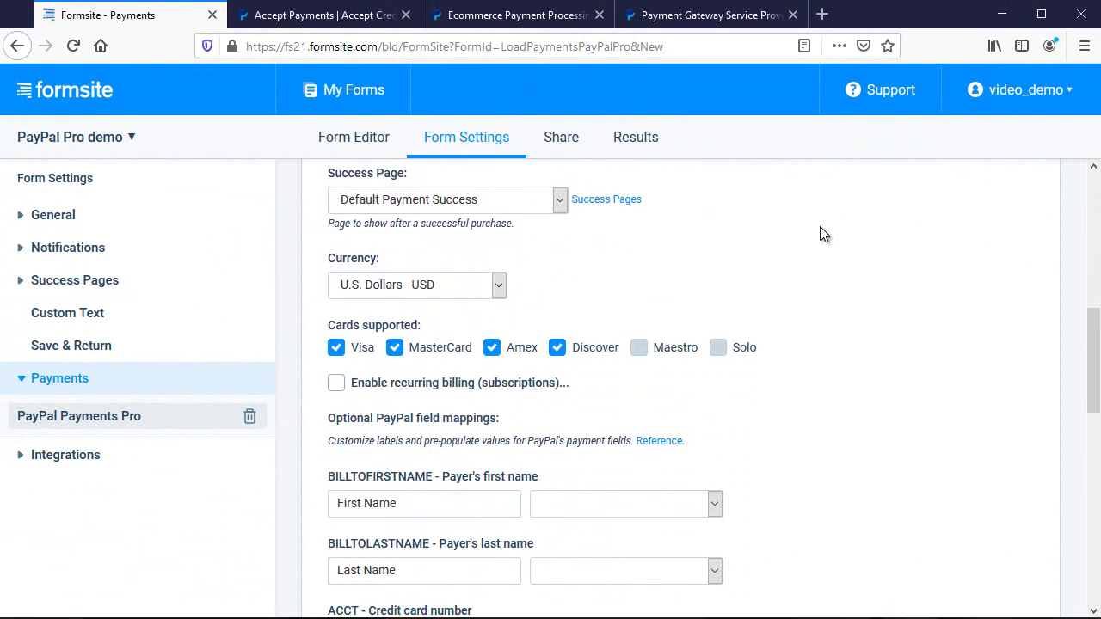
pyautogui.click(560, 200)
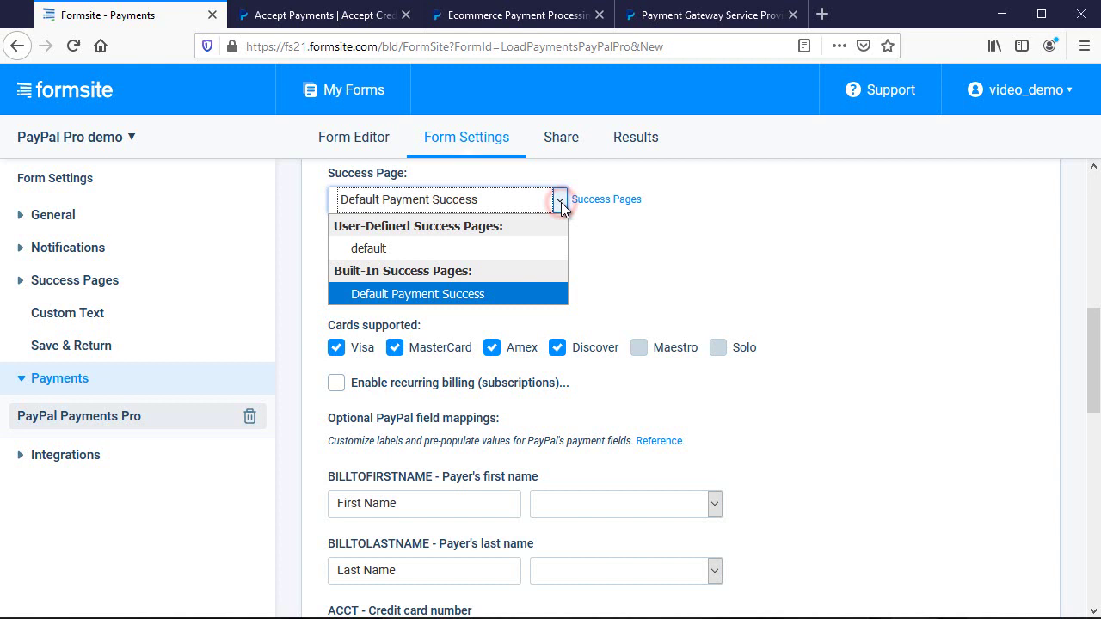
pyautogui.click(560, 200)
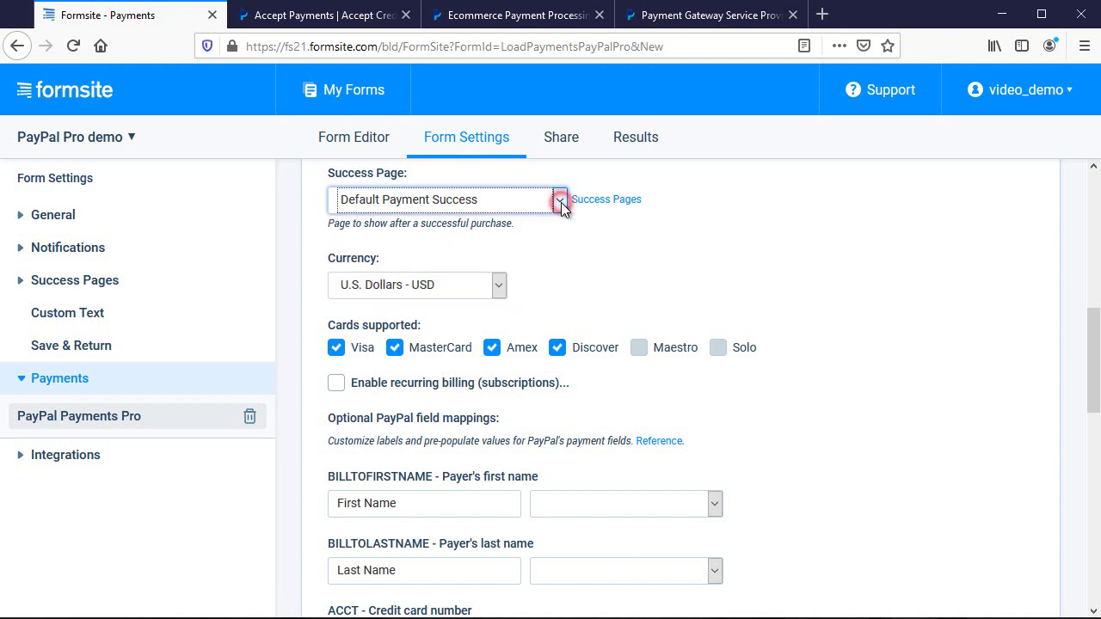
pyautogui.click(498, 286)
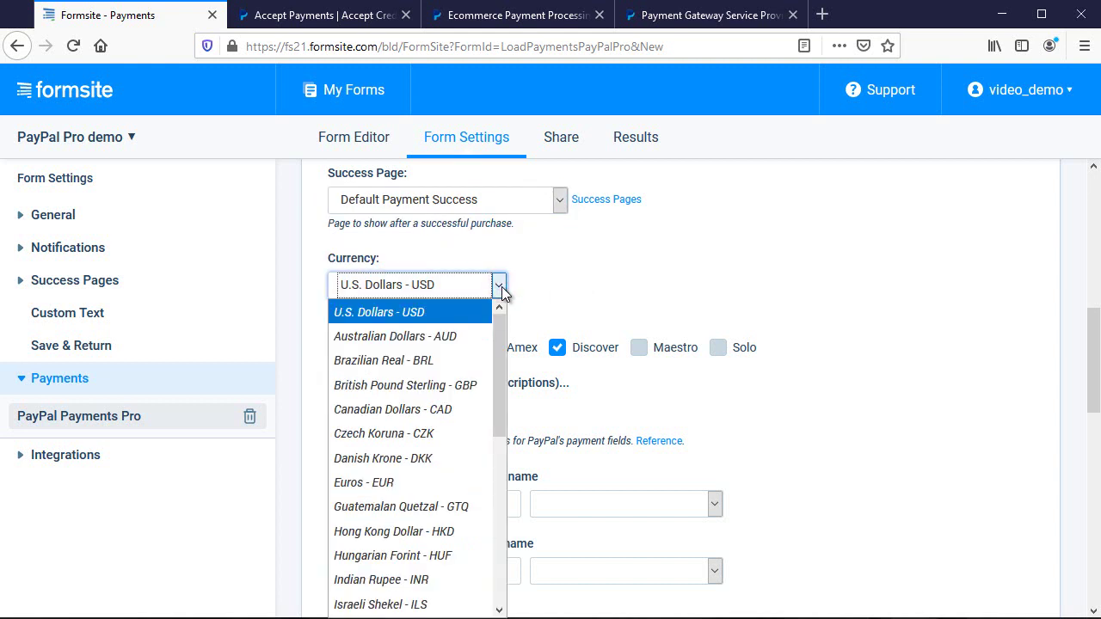
pyautogui.click(501, 287)
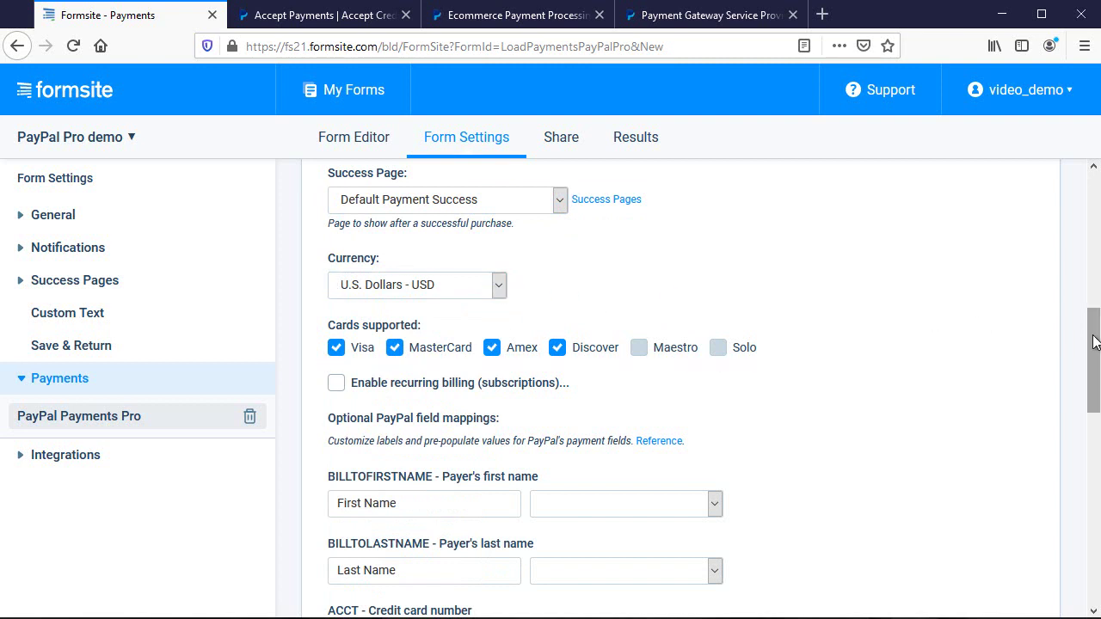
pyautogui.moveTo(1095, 337); pyautogui.dragTo(1095, 394)
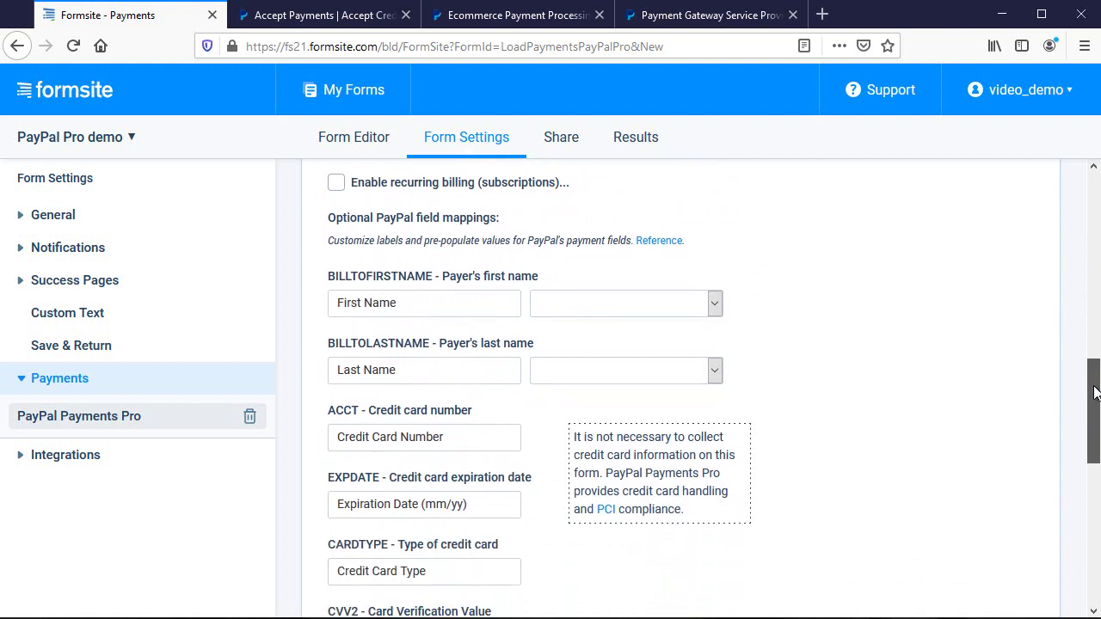
pyautogui.click(535, 184)
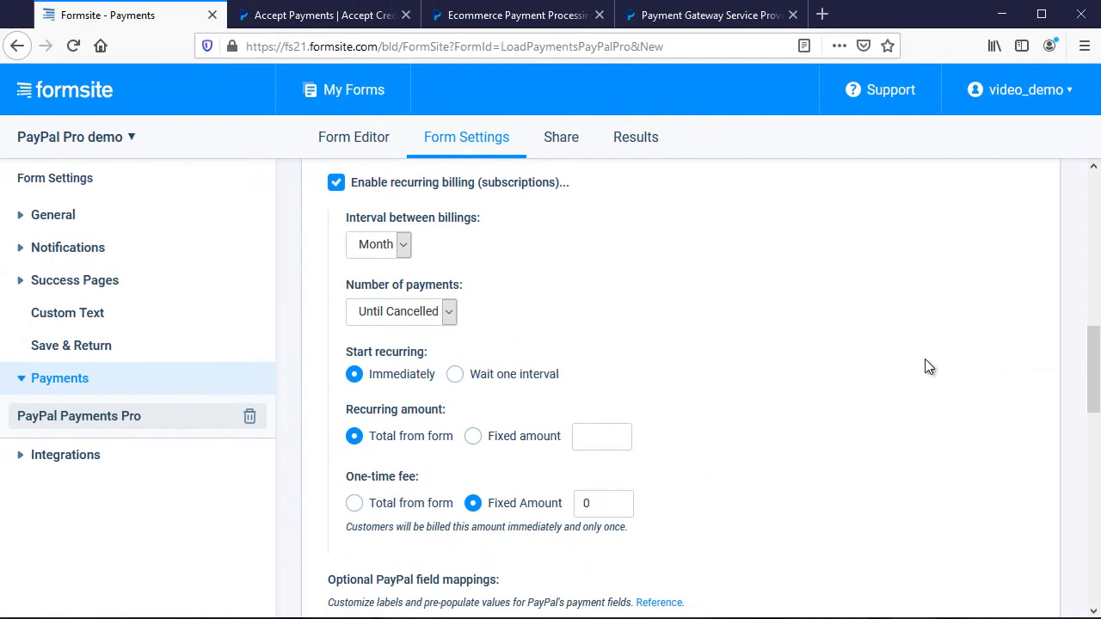
# Turn off recurring billing and map payer first and last name to First Name and Last Name
pyautogui.click(462, 184)
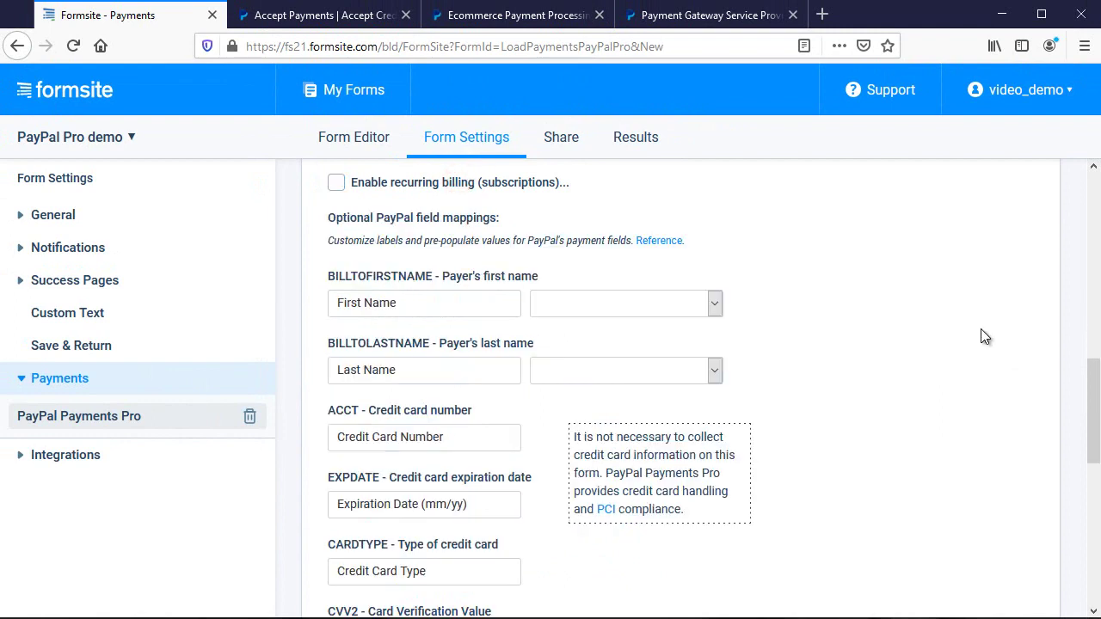
pyautogui.moveTo(1095, 383); pyautogui.dragTo(1095, 394)
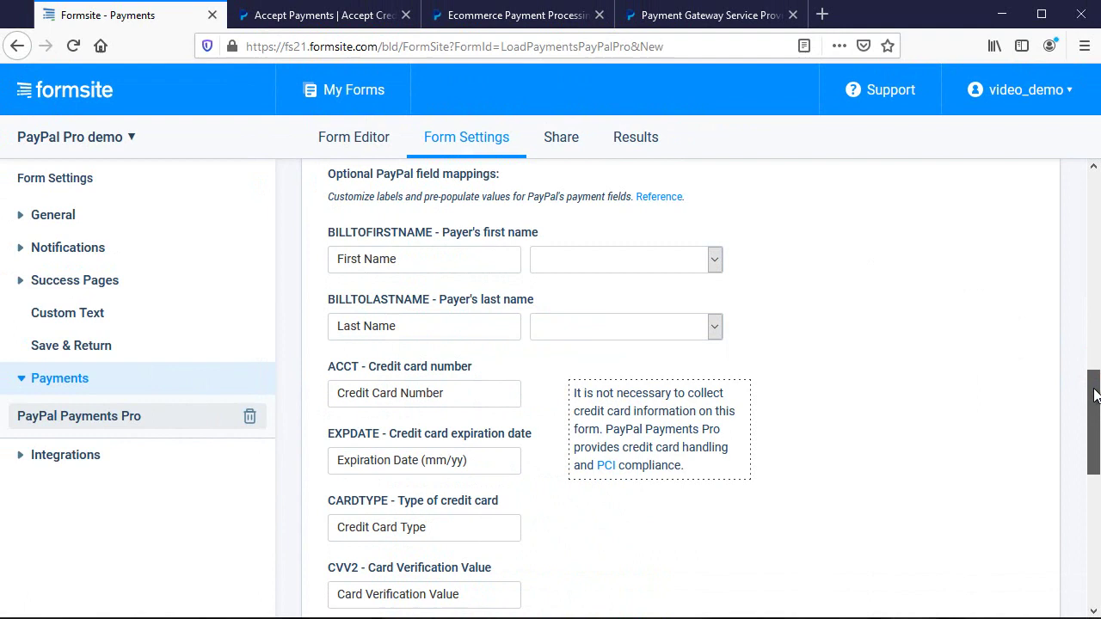
pyautogui.click(715, 262)
pyautogui.click(697, 309)
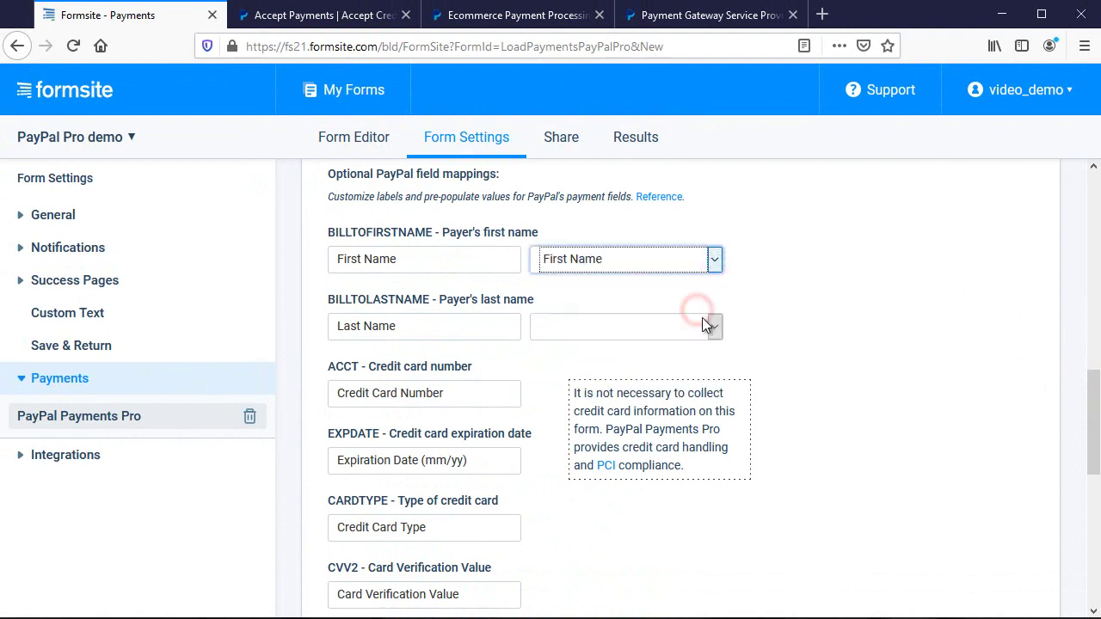
pyautogui.click(715, 327)
pyautogui.click(697, 400)
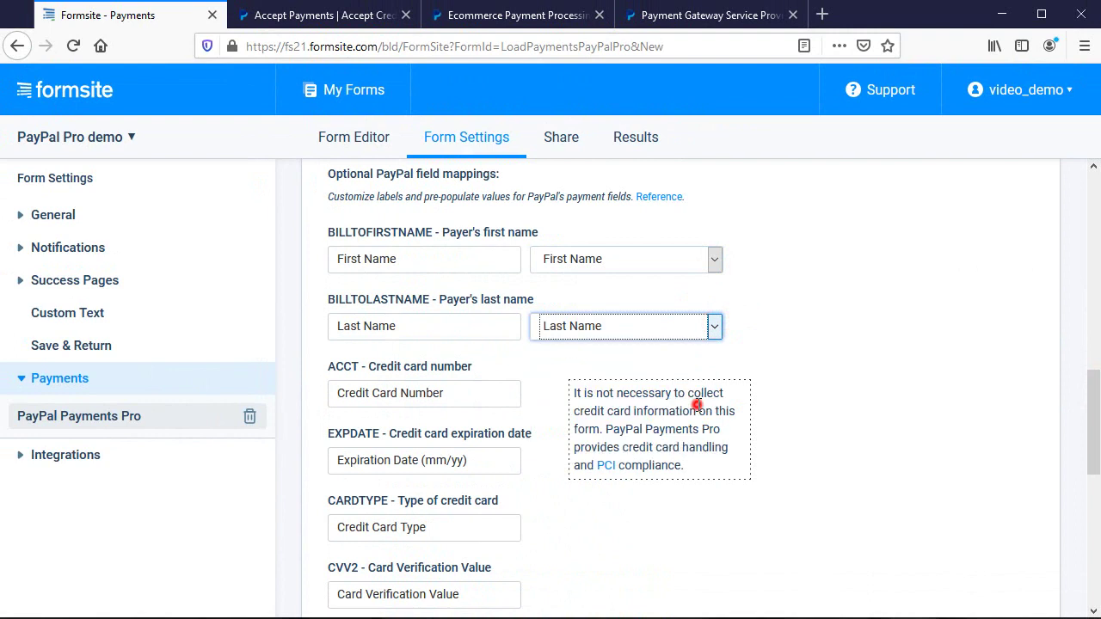
# Turn on payer email collection and map it to the Email field
pyautogui.click(938, 468)
pyautogui.moveTo(1090, 422); pyautogui.dragTo(1088, 561)
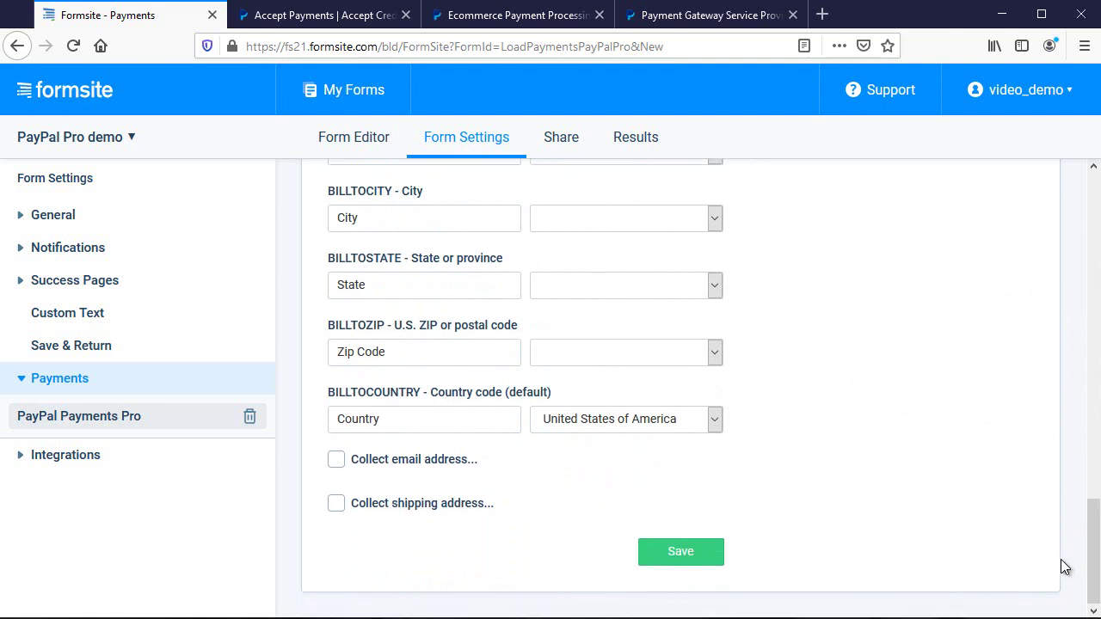
pyautogui.click(458, 460)
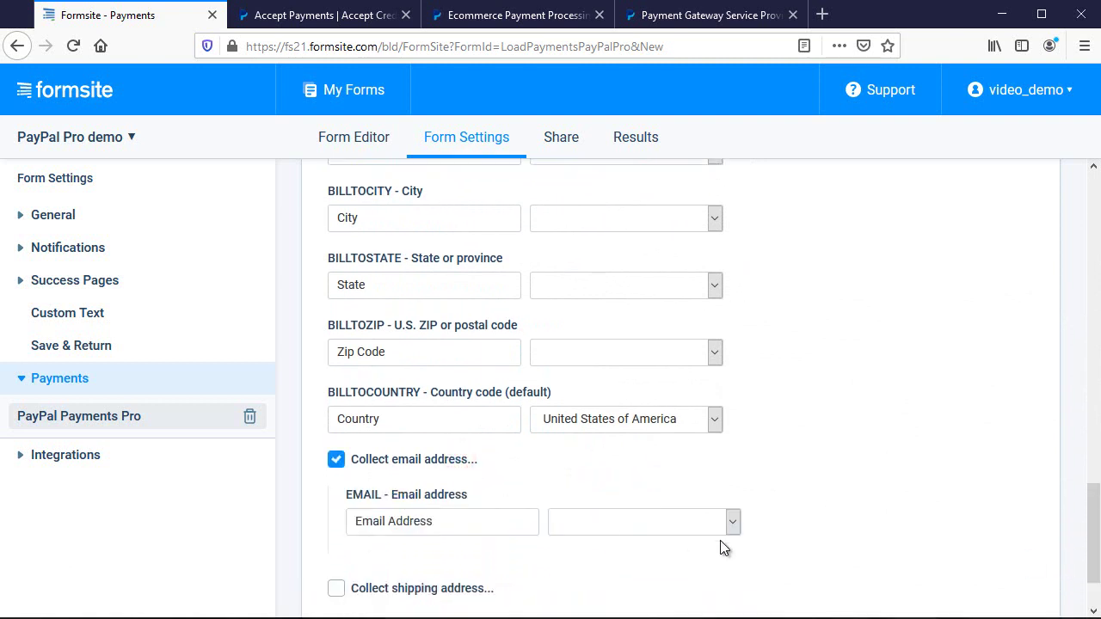
pyautogui.click(732, 522)
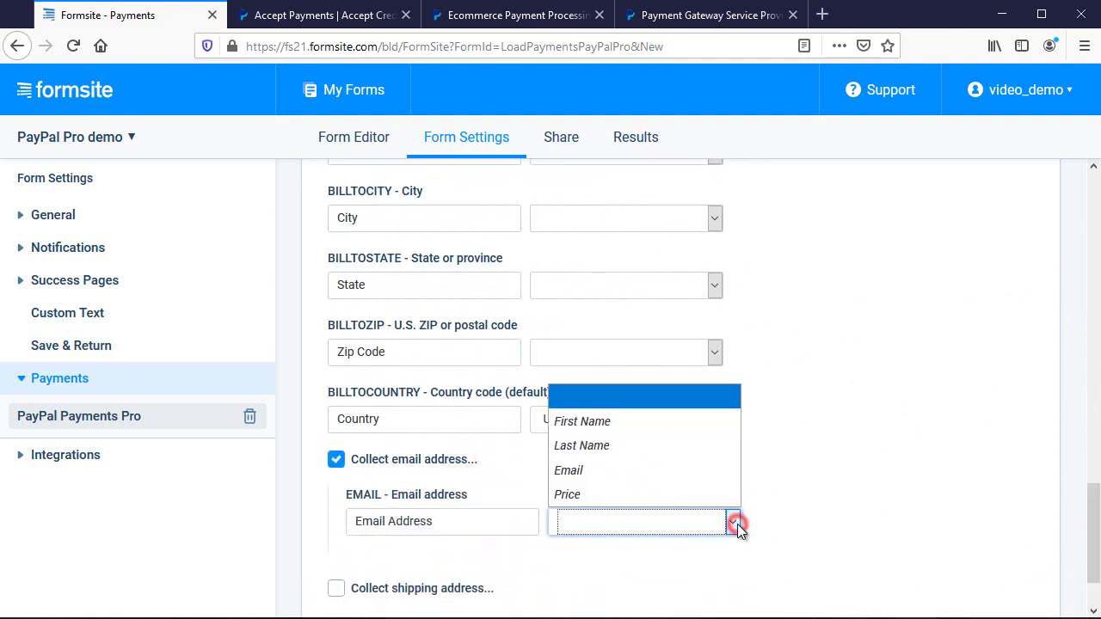
pyautogui.click(715, 470)
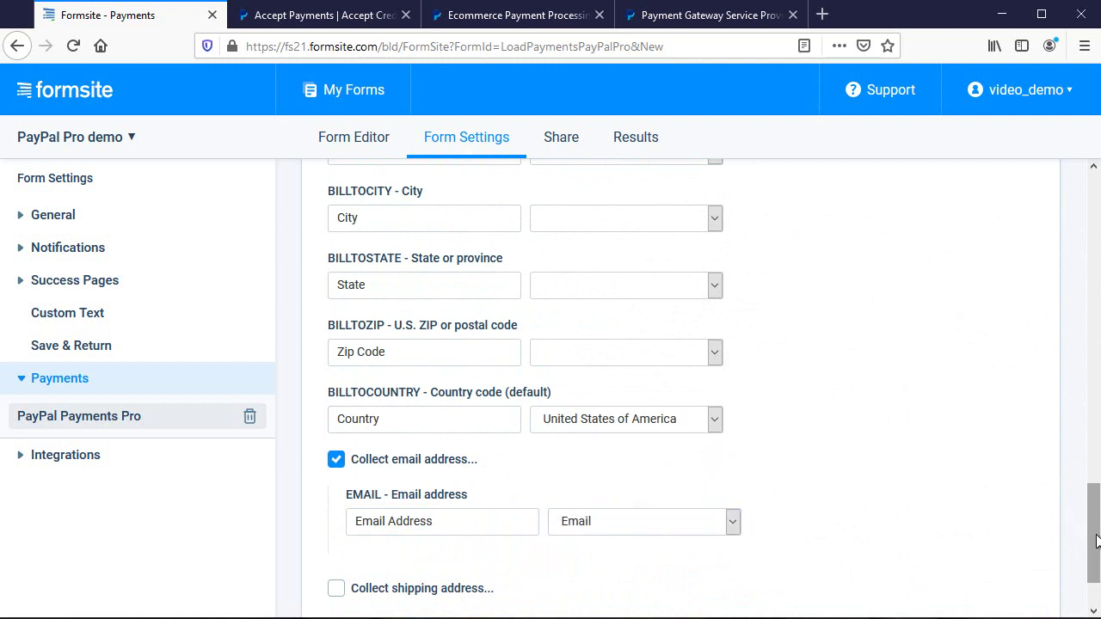
pyautogui.moveTo(1093, 534); pyautogui.dragTo(1092, 553)
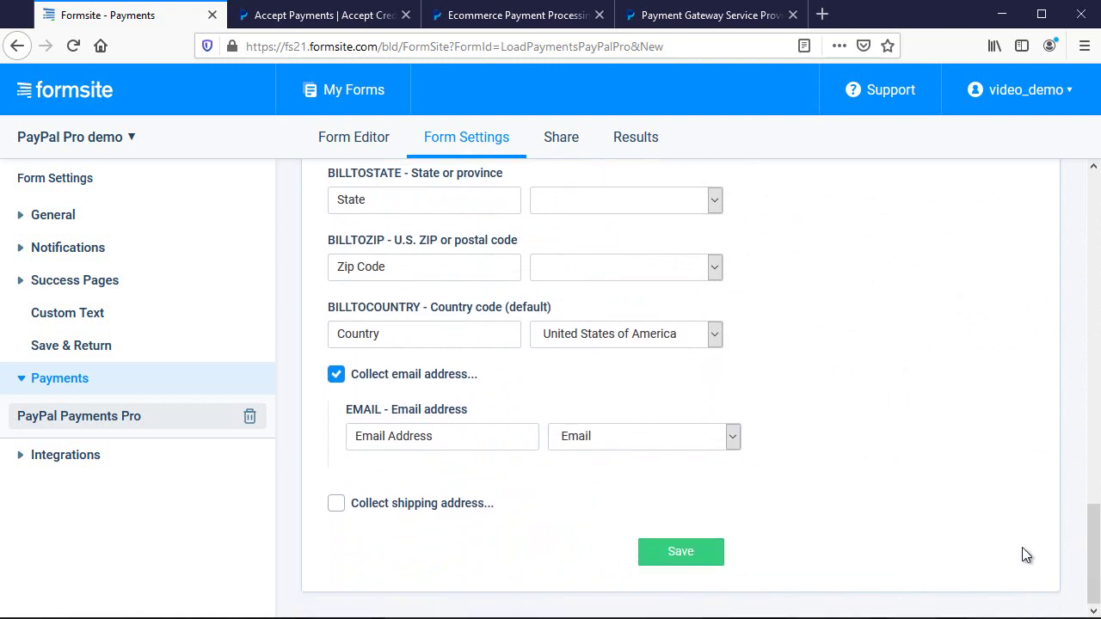
# Leave shipping address collection off and save the PayPal Payments Pro settings
pyautogui.click(482, 504)
pyautogui.scroll(-3, 869, 471)
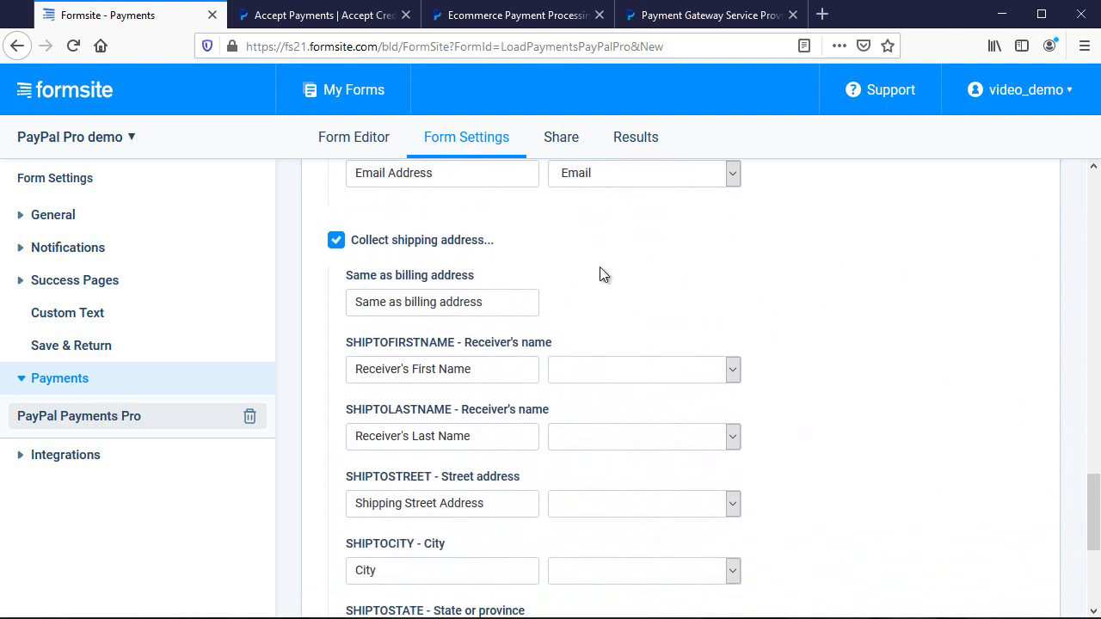
pyautogui.click(471, 248)
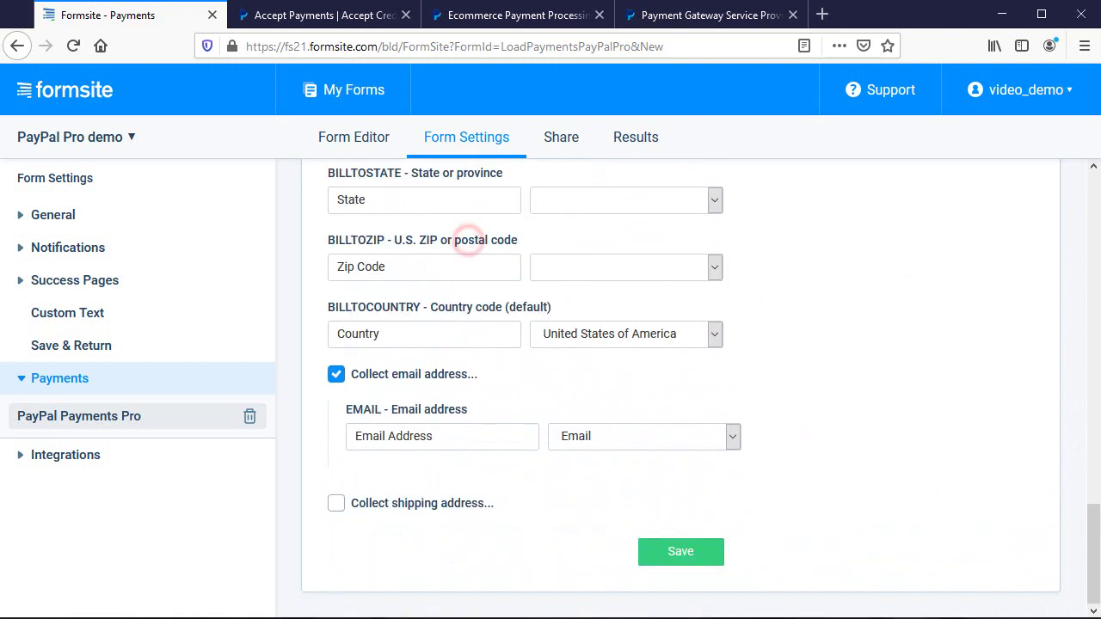
pyautogui.click(687, 555)
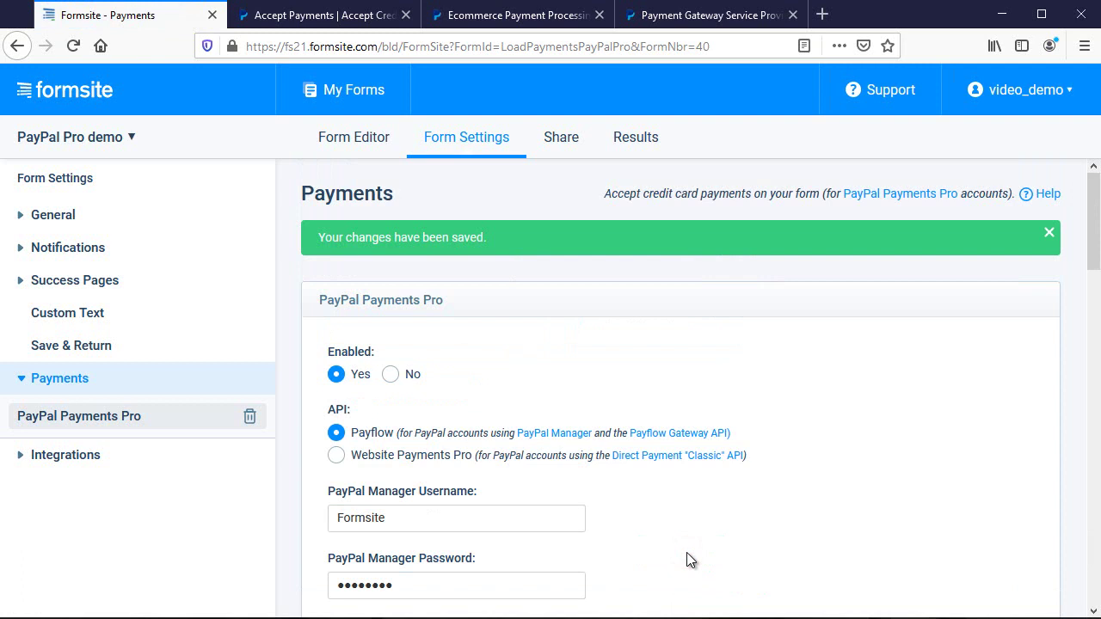
# Place a $1.00 test order on the live form and pay with test card details
pyautogui.click(359, 143)
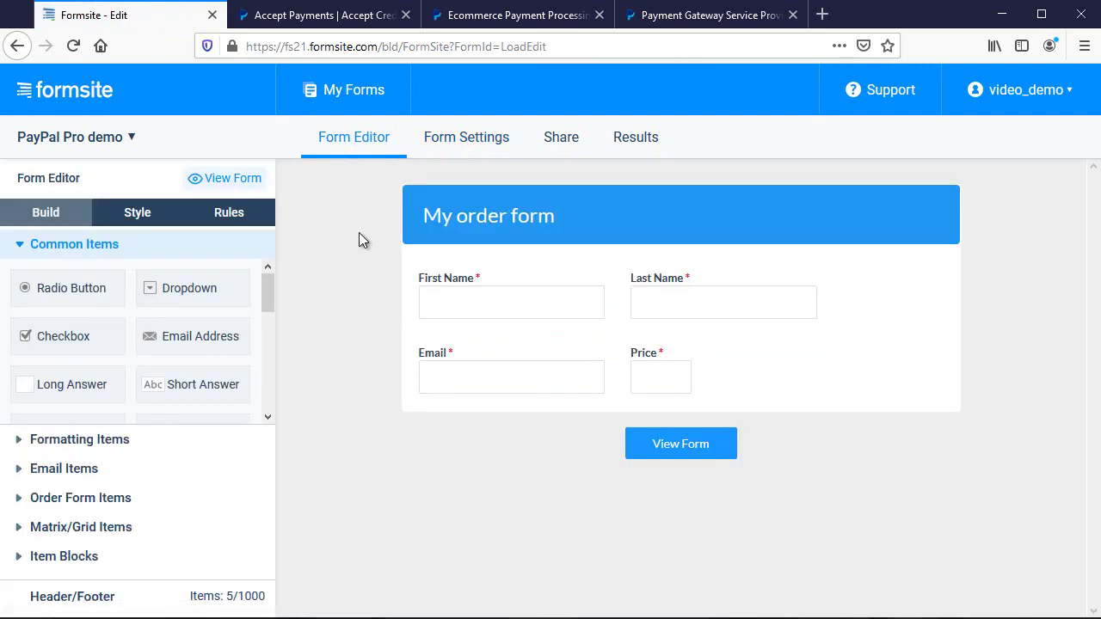
pyautogui.click(668, 445)
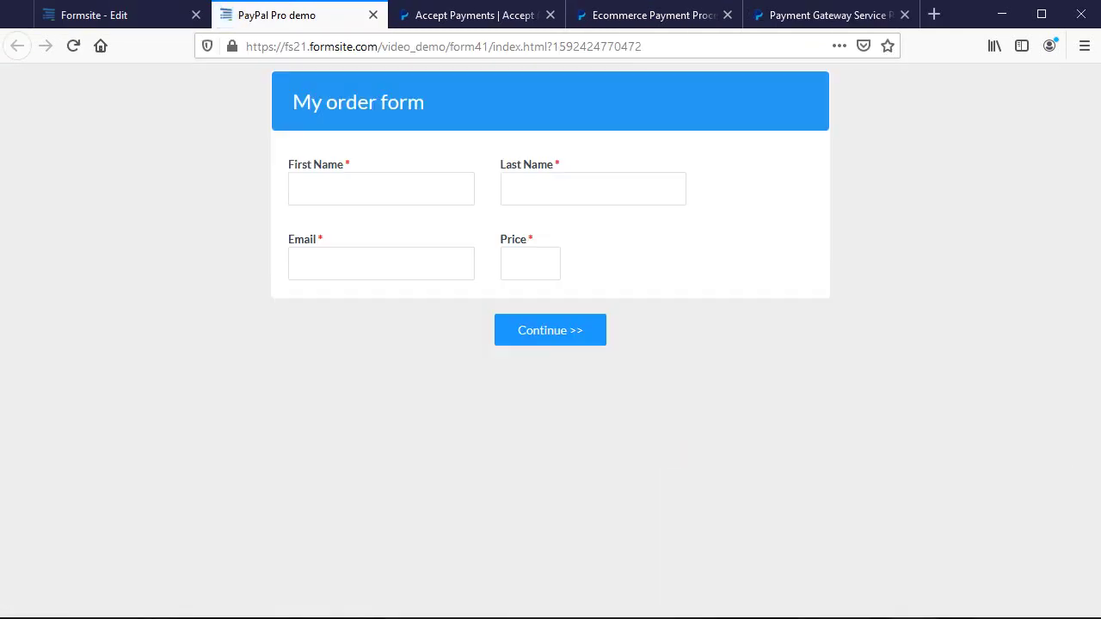
pyautogui.click(344, 184)
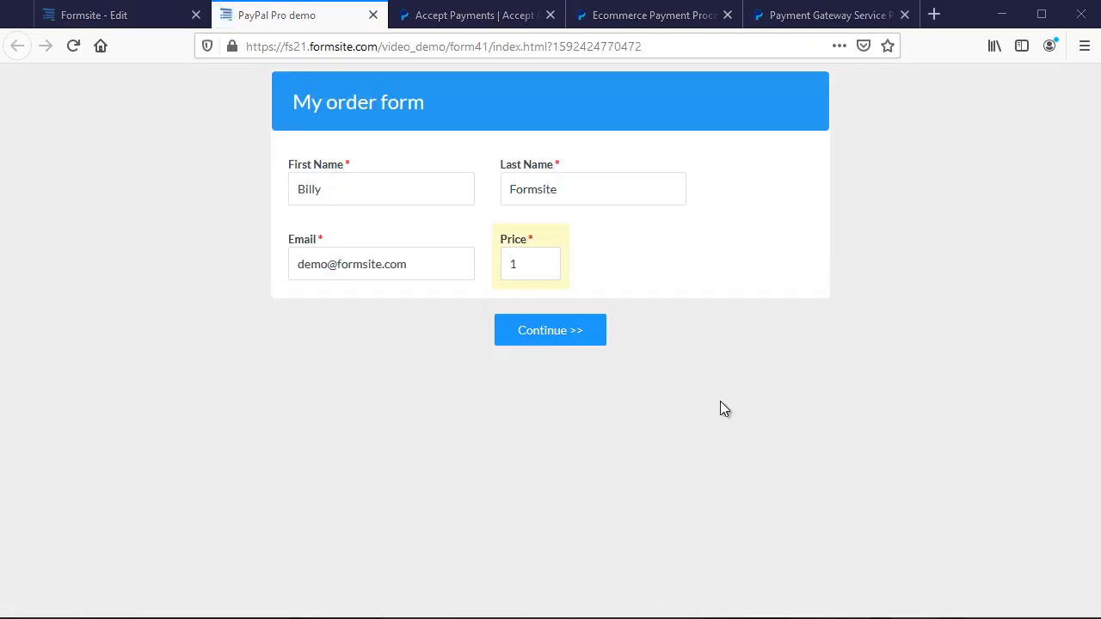
pyautogui.click(576, 331)
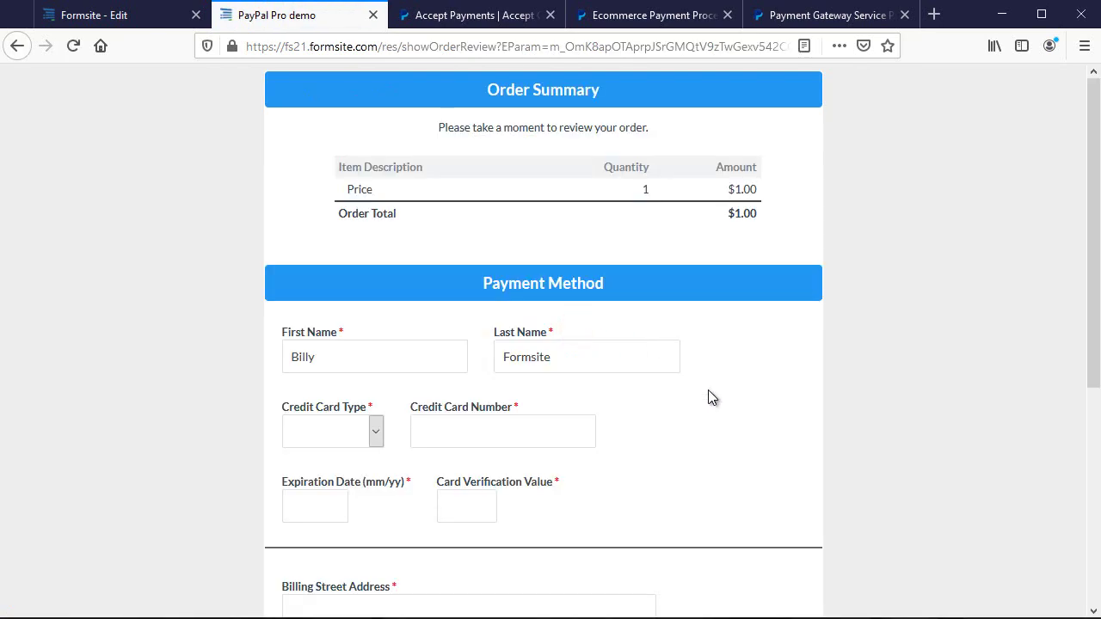
pyautogui.moveTo(1094, 136); pyautogui.dragTo(1094, 278)
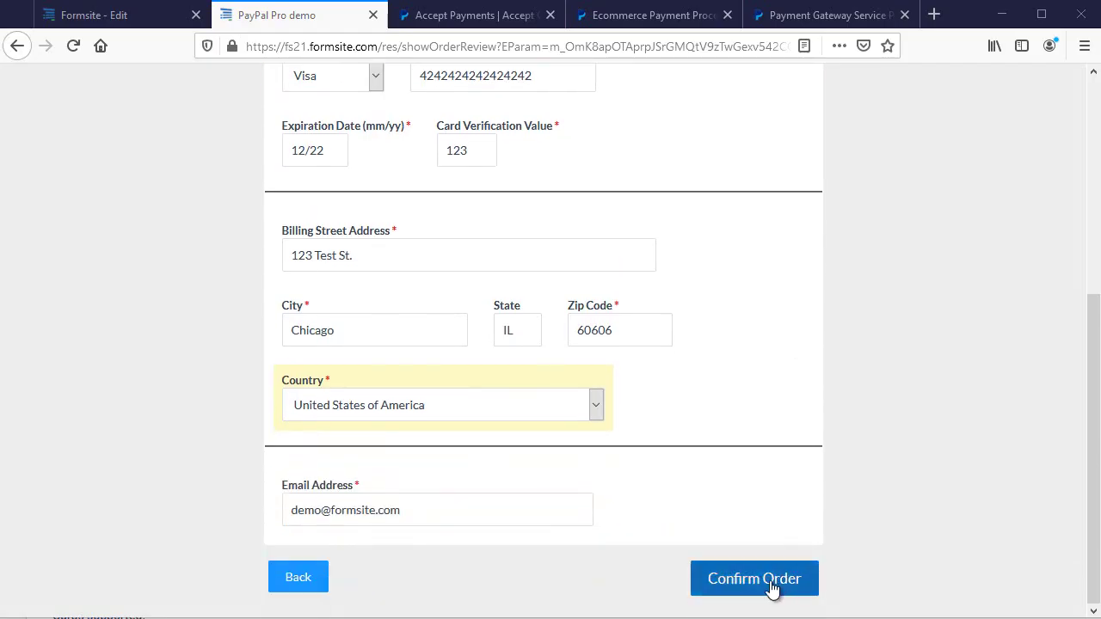
pyautogui.click(772, 585)
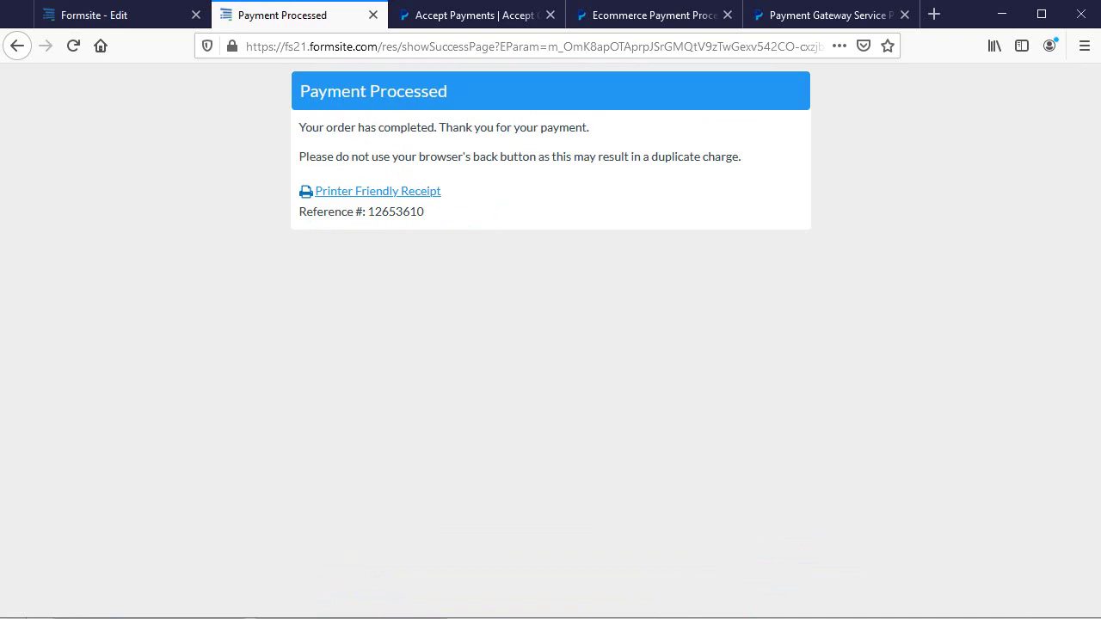
# Open the form's Results Table showing the completed $1.00 test payment with its reference number
pyautogui.click(135, 15)
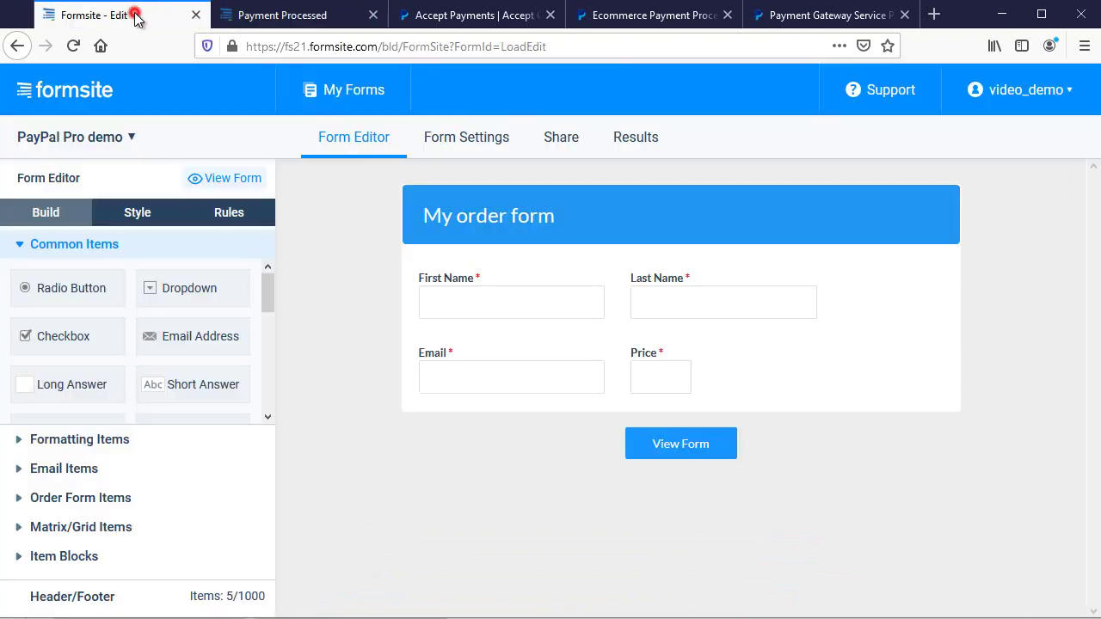
pyautogui.click(635, 145)
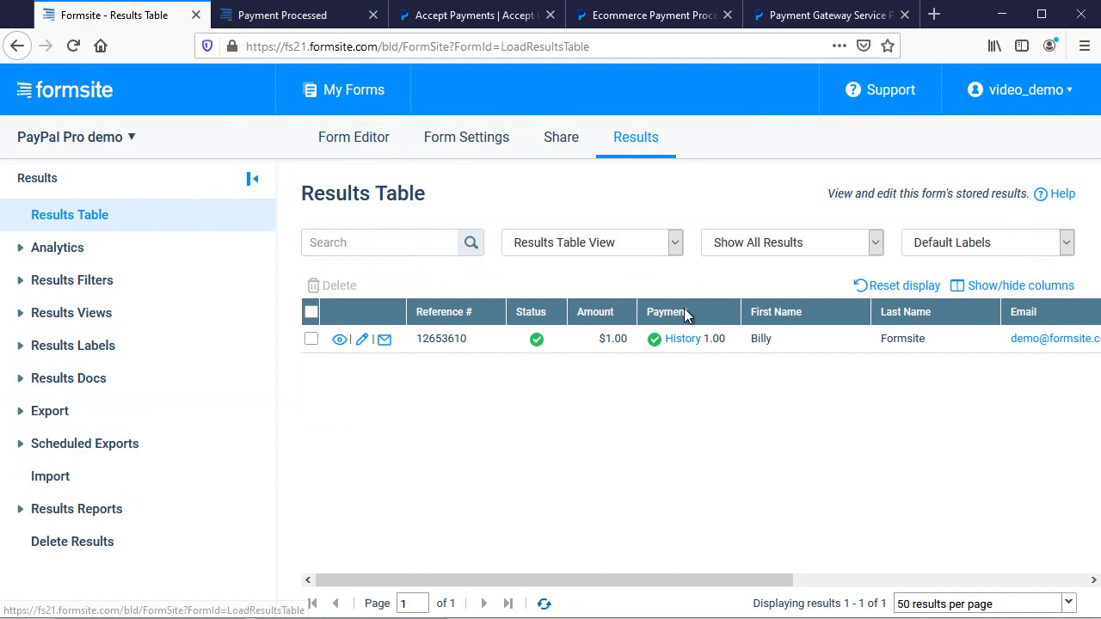